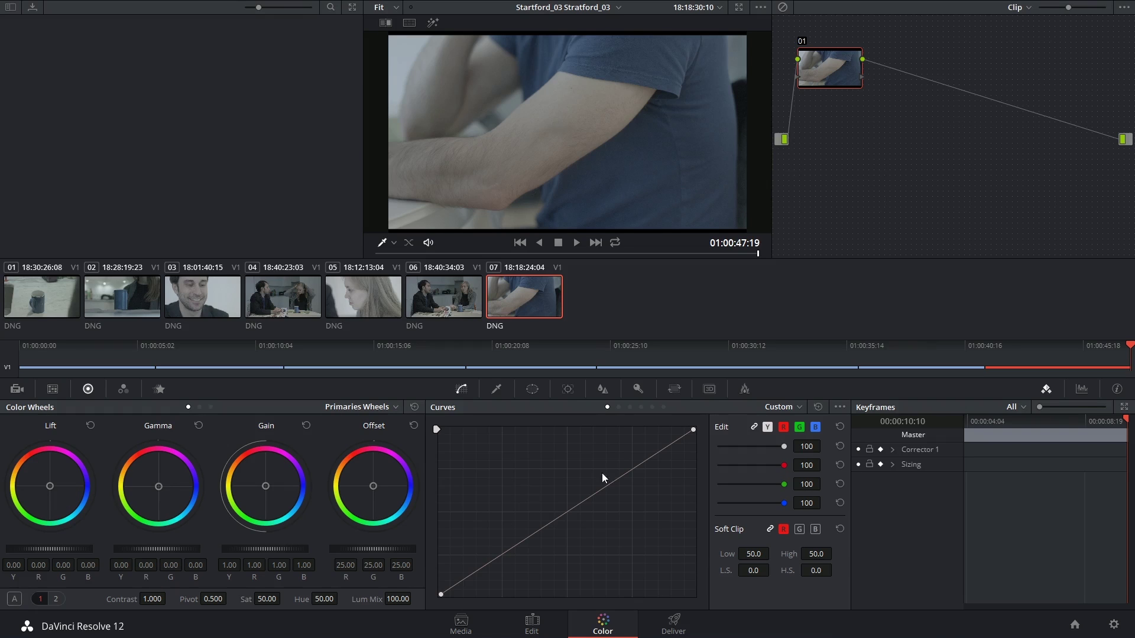
Unlink the curve channels, view the green, blue and luma curves, then relink them.
{"action": "left_click", "coordinate": [754, 426]}
{"action": "left_click", "coordinate": [800, 427]}
{"action": "left_click", "coordinate": [815, 427]}
{"action": "left_click", "coordinate": [768, 427]}
{"action": "left_click", "coordinate": [753, 426]}
Open kitchen clip 04 at 01:00:23:03 in the Cinema and Enhanced Viewer.
{"action": "left_click", "coordinate": [281, 292]}
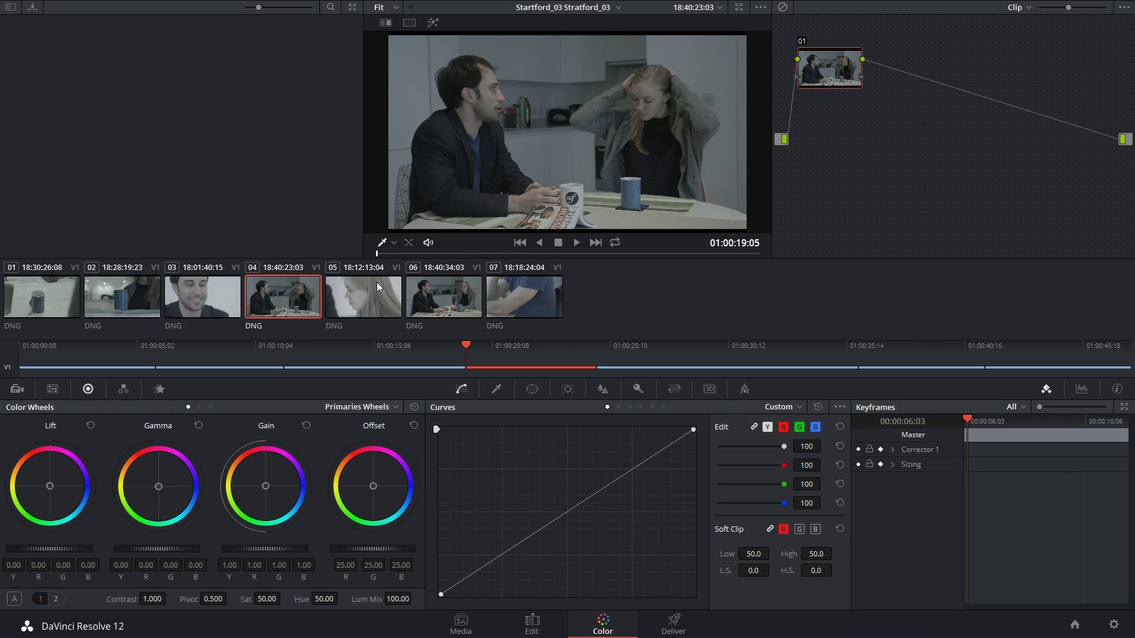
{"action": "left_click_drag", "start_coordinate": [383, 255], "coordinate": [644, 254]}
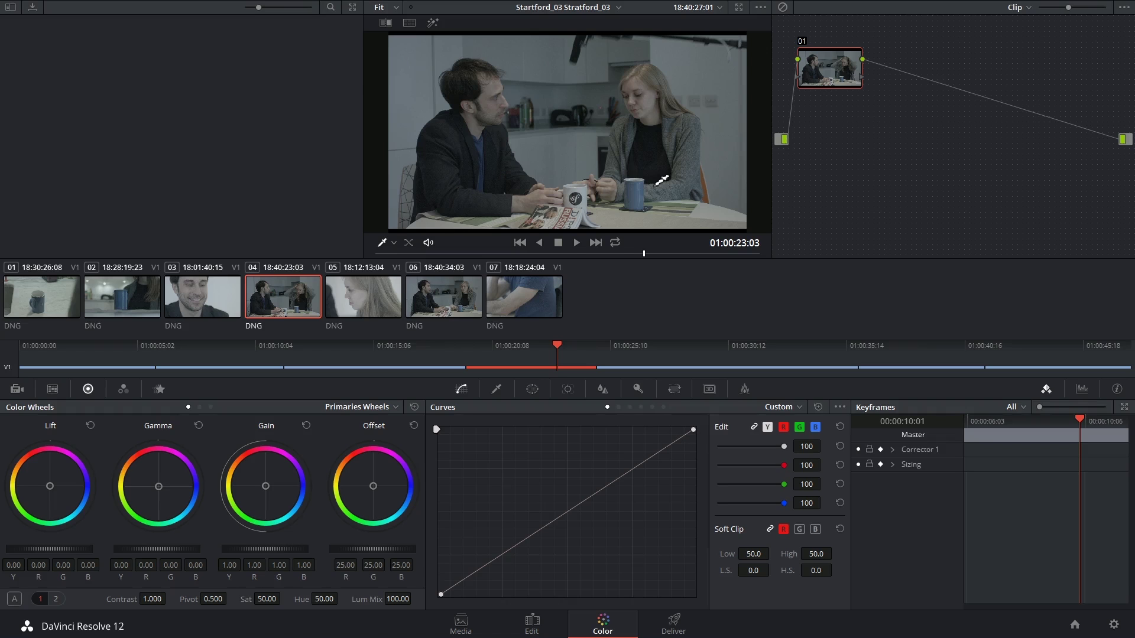
{"action": "key", "text": "ctrl+f"}
{"action": "key", "text": "alt+f"}
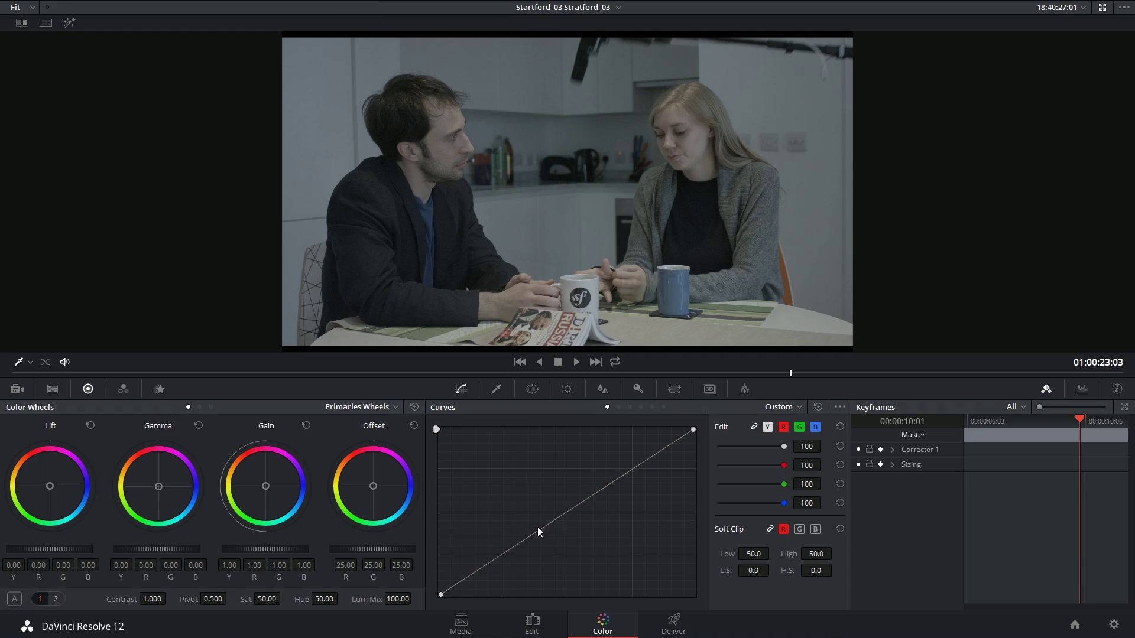
{"action": "left_click_drag", "start_coordinate": [441, 594], "coordinate": [482, 602]}
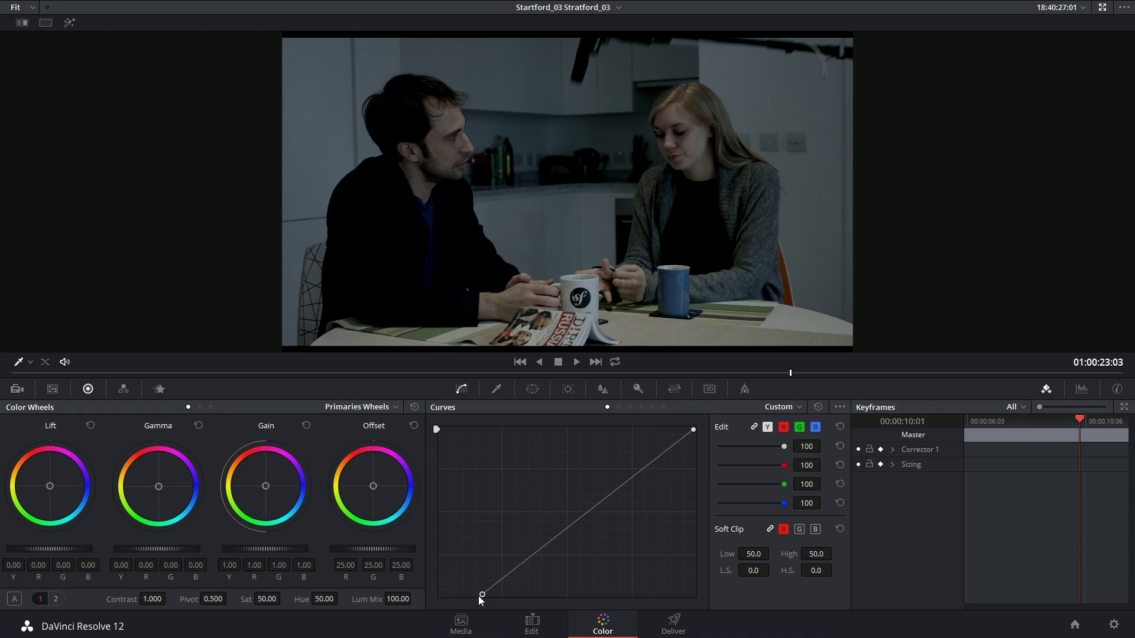
{"action": "left_click_drag", "start_coordinate": [479, 600], "coordinate": [425, 601]}
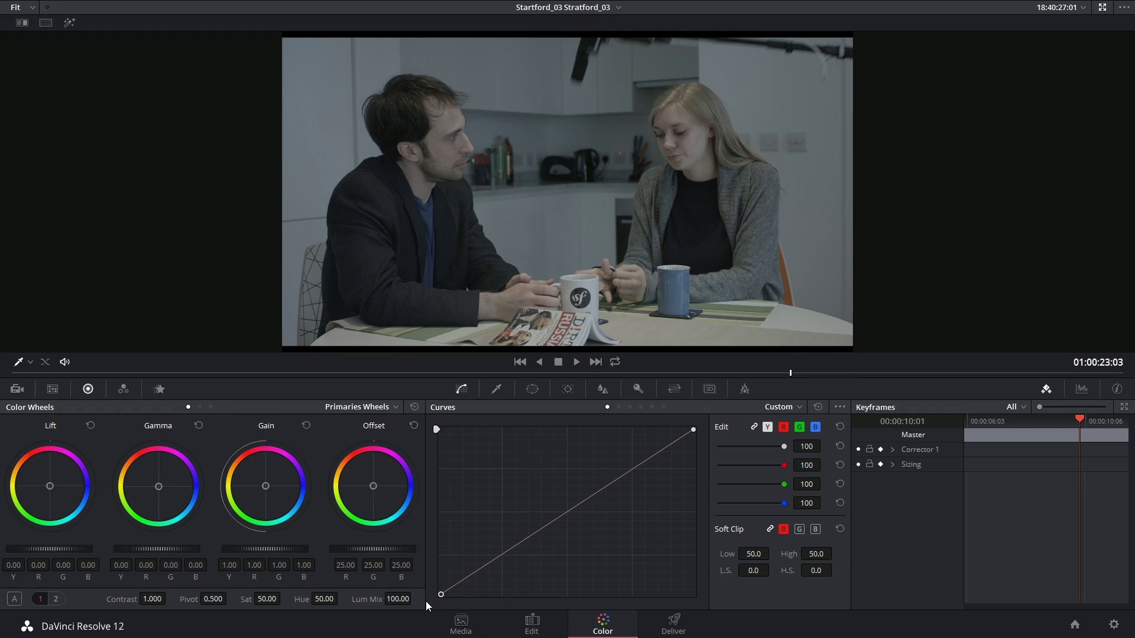
{"action": "left_click", "coordinate": [501, 555]}
{"action": "left_click", "coordinate": [442, 595]}
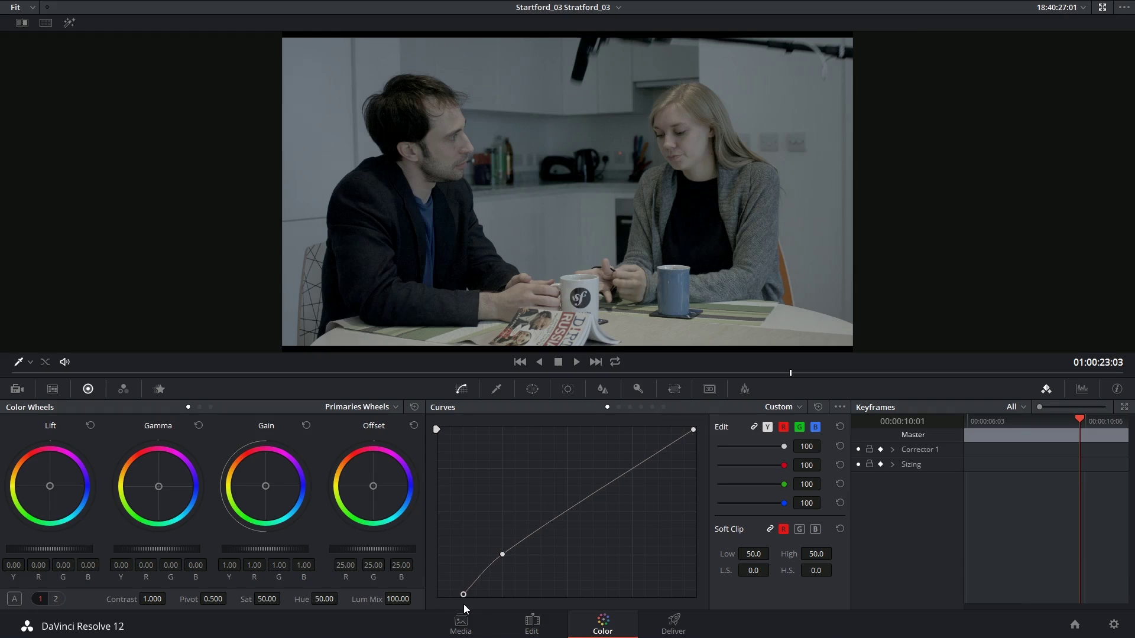
{"action": "left_click_drag", "start_coordinate": [457, 596], "coordinate": [474, 596]}
{"action": "key", "text": "ctrl+z"}
{"action": "key", "text": "ctrl+z"}
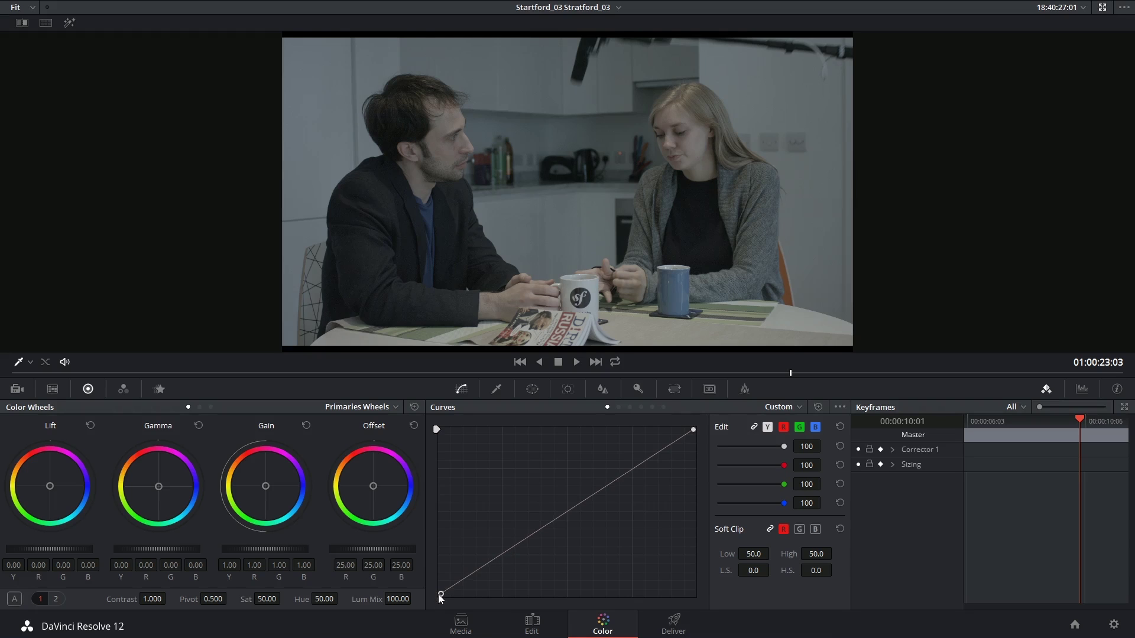
{"action": "mouse_move", "coordinate": [439, 595]}
{"action": "left_mouse_down"}
{"action": "mouse_move", "coordinate": [426, 541]}
{"action": "mouse_move", "coordinate": [424, 603]}
{"action": "left_mouse_up"}
{"action": "left_click_drag", "start_coordinate": [693, 427], "coordinate": [604, 413]}
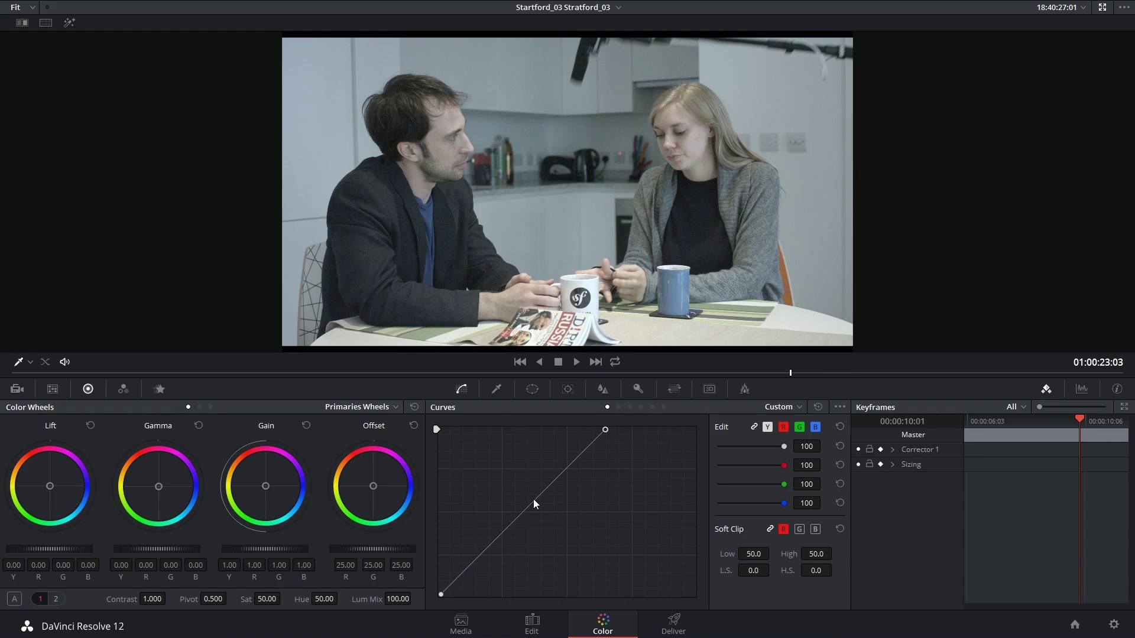
{"action": "left_click_drag", "start_coordinate": [533, 499], "coordinate": [573, 506]}
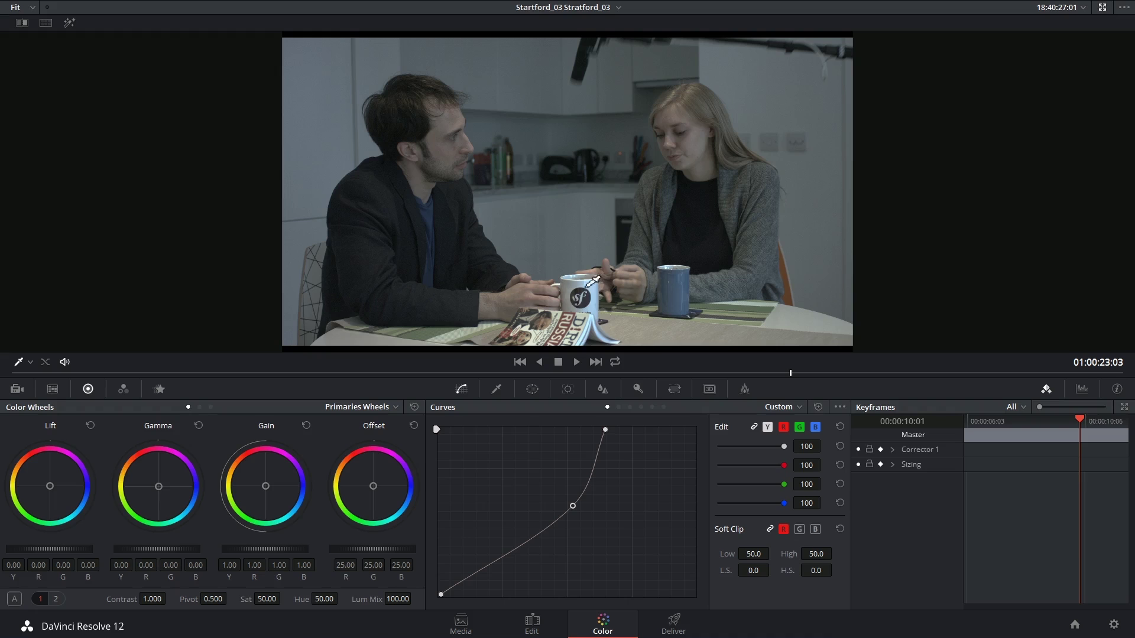
{"action": "left_click_drag", "start_coordinate": [605, 431], "coordinate": [693, 430]}
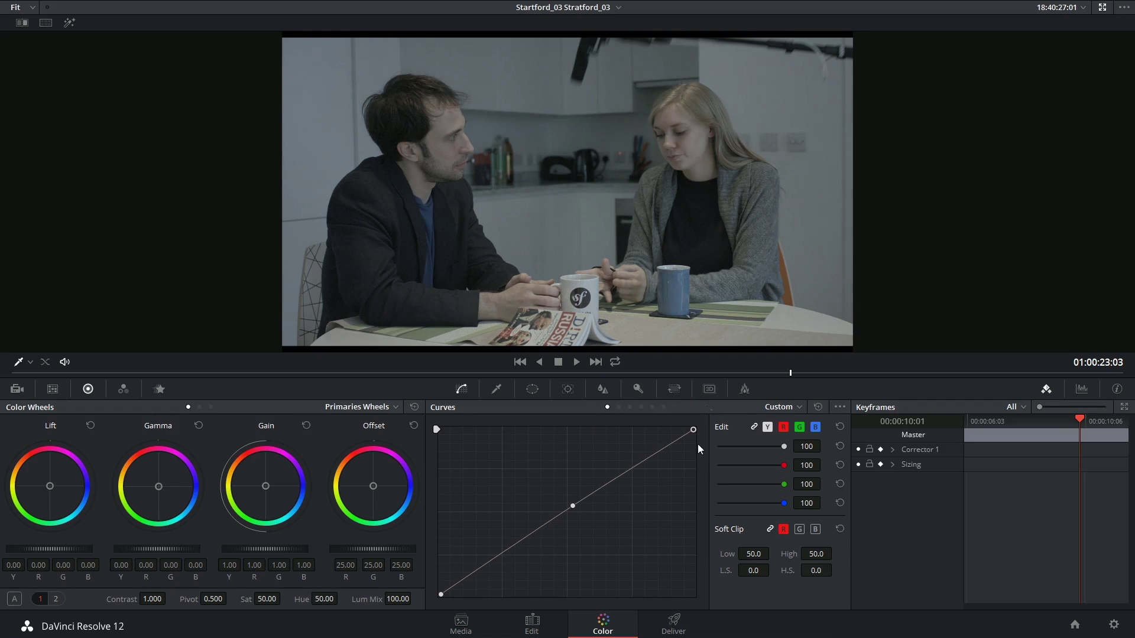
Delete the added luma midtone point, unlink the RGB channels and select the red curve.
{"action": "right_click", "coordinate": [573, 506]}
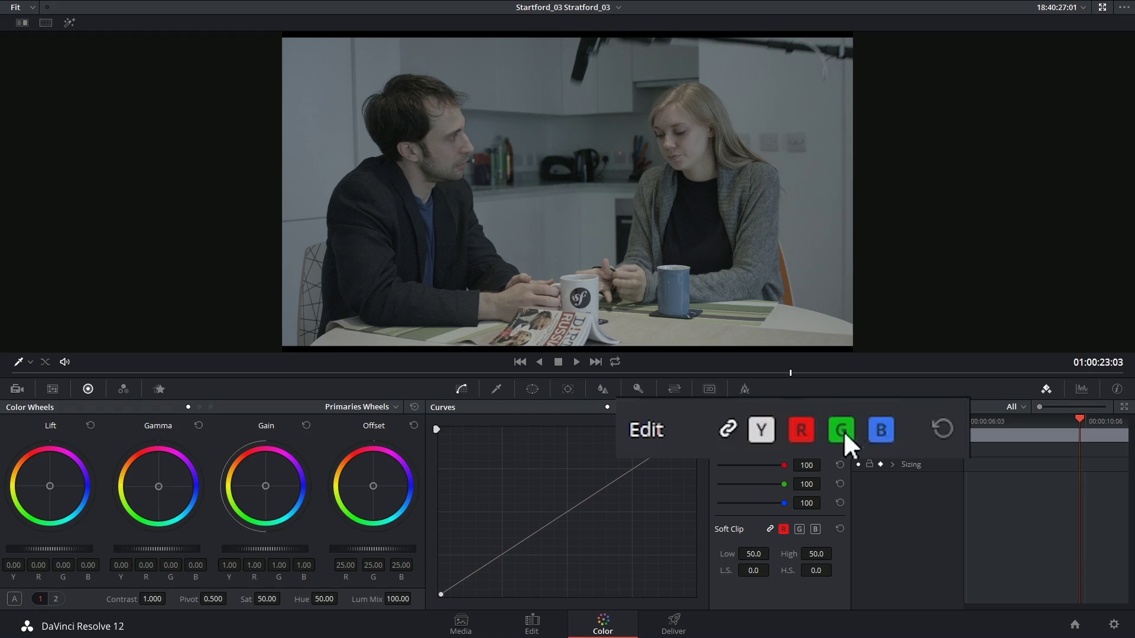
{"action": "left_click", "coordinate": [730, 428]}
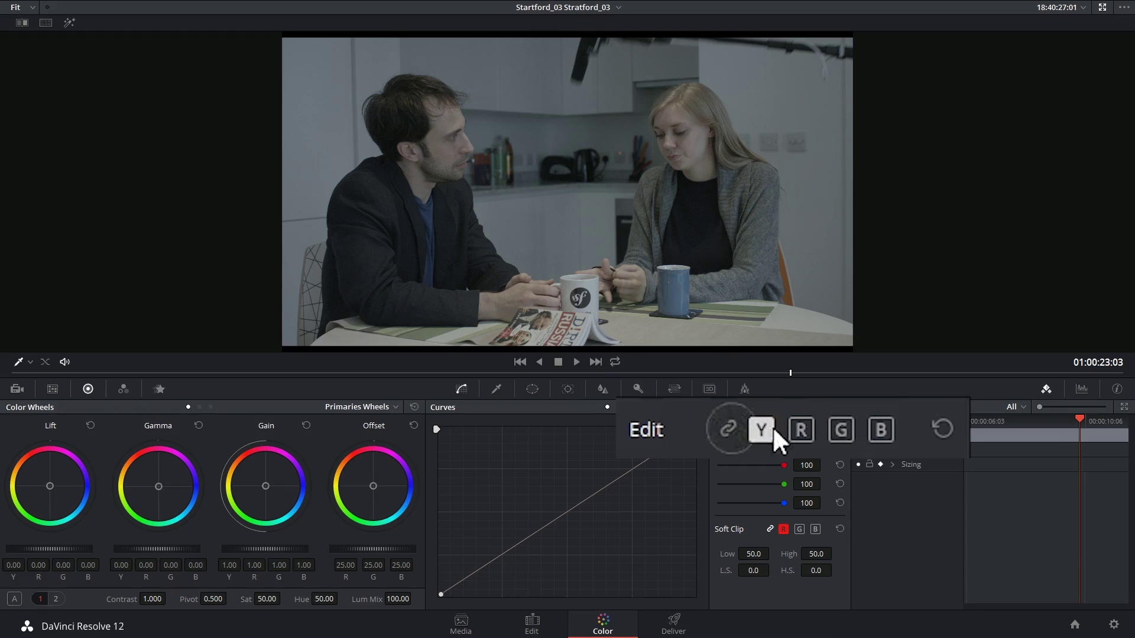
{"action": "left_click", "coordinate": [799, 432]}
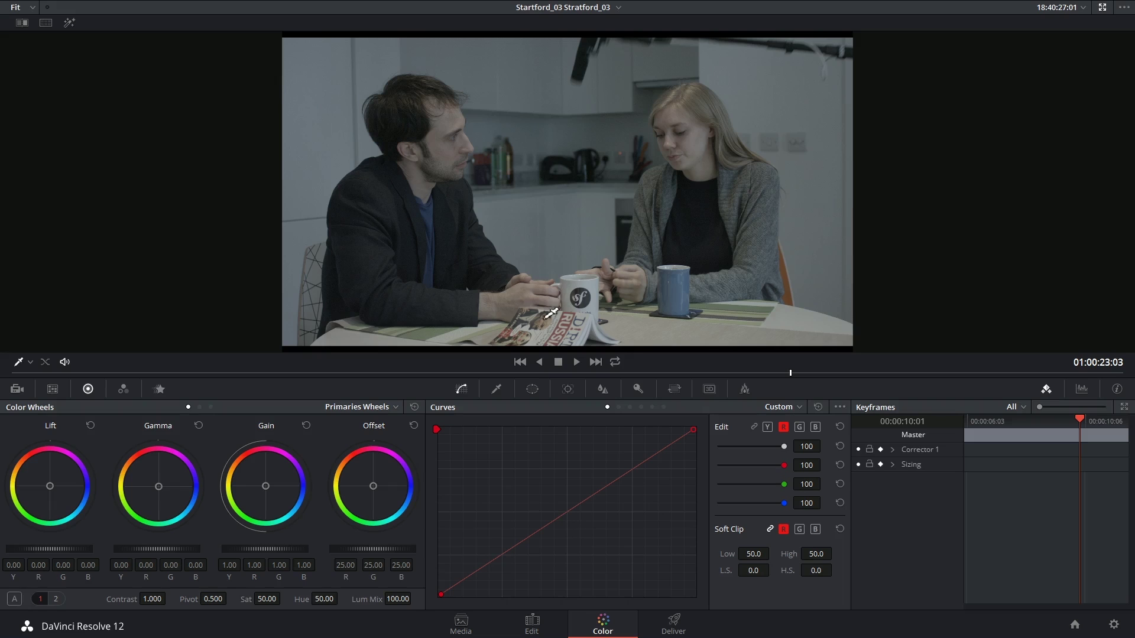
Add a red curve midtone point and push it up, tinting the shot pink-magenta.
{"action": "left_click", "coordinate": [569, 509]}
{"action": "mouse_move", "coordinate": [551, 508]}
{"action": "left_mouse_down"}
{"action": "mouse_move", "coordinate": [562, 513]}
{"action": "mouse_move", "coordinate": [544, 493]}
{"action": "mouse_move", "coordinate": [559, 517]}
{"action": "mouse_move", "coordinate": [557, 508]}
{"action": "left_mouse_up"}
Move three red curve points back onto the diagonal, checking against the Shift+D bypass.
{"action": "left_click_drag", "start_coordinate": [608, 477], "coordinate": [612, 482]}
{"action": "left_click_drag", "start_coordinate": [511, 544], "coordinate": [511, 549]}
{"action": "left_click", "coordinate": [512, 533]}
{"action": "left_click_drag", "start_coordinate": [608, 488], "coordinate": [579, 502]}
{"action": "key", "text": "shift+d"}
{"action": "left_click_drag", "start_coordinate": [511, 539], "coordinate": [513, 544]}
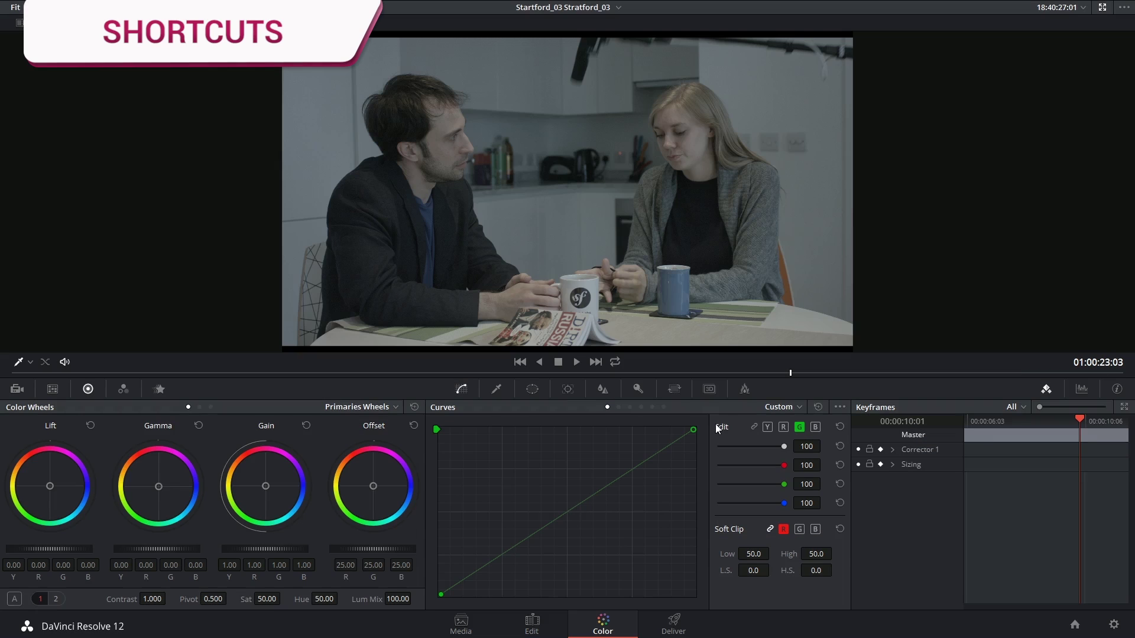
Undo a trial green pull-down and add upper and lower green points on the diagonal.
{"action": "left_click_drag", "start_coordinate": [571, 509], "coordinate": [565, 526]}
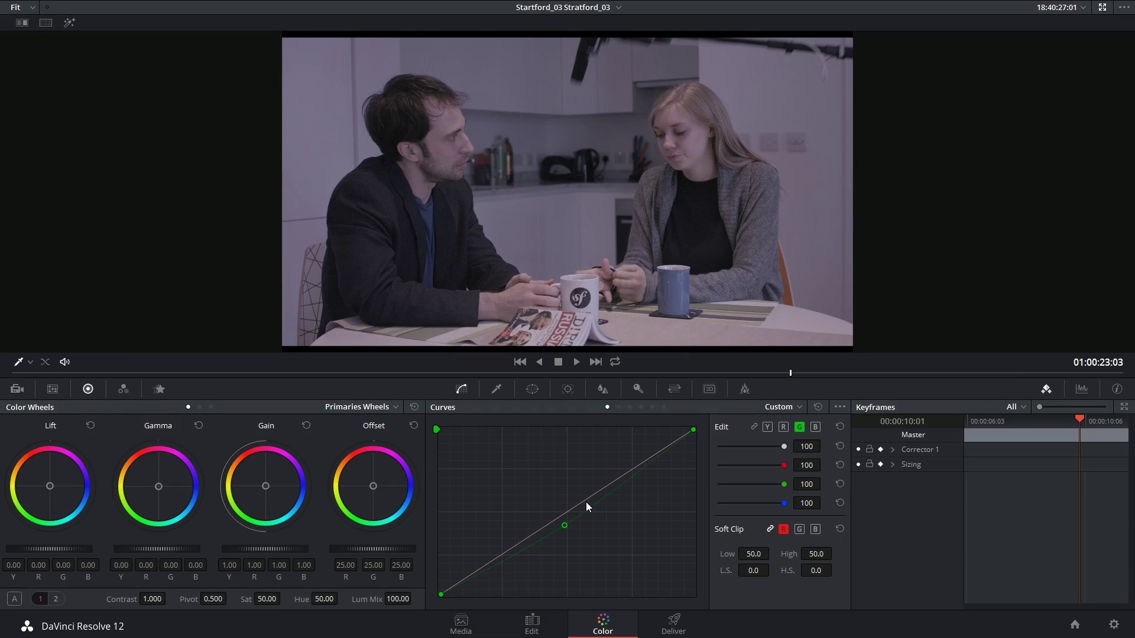
{"action": "key", "text": "ctrl+z"}
{"action": "key", "text": "shift"}
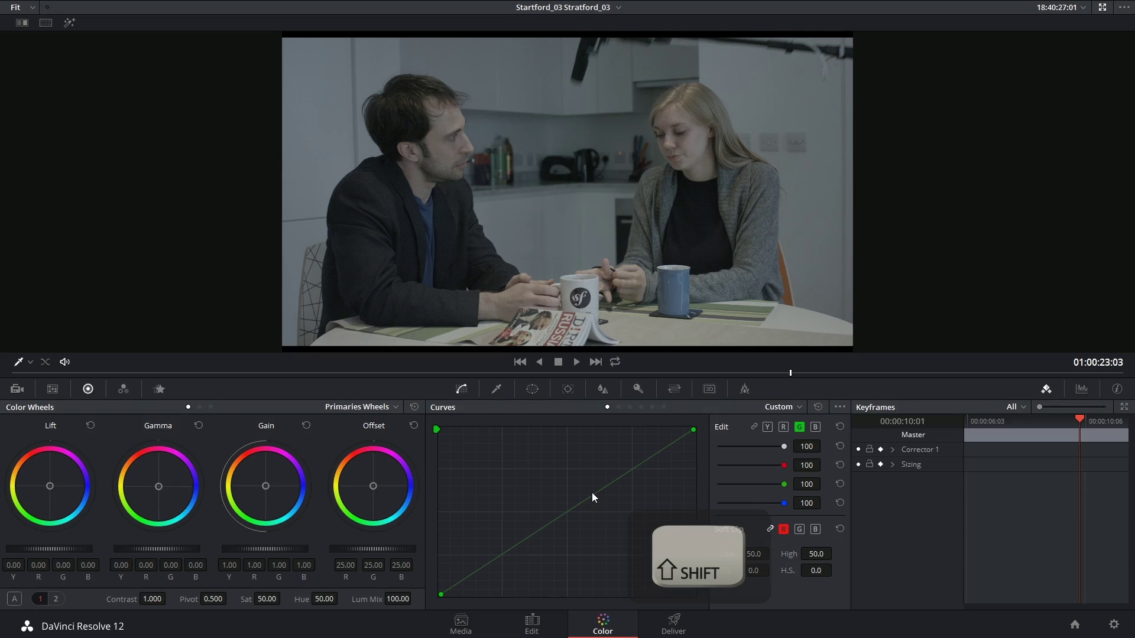
{"action": "left_click", "coordinate": [593, 493], "text": "shift"}
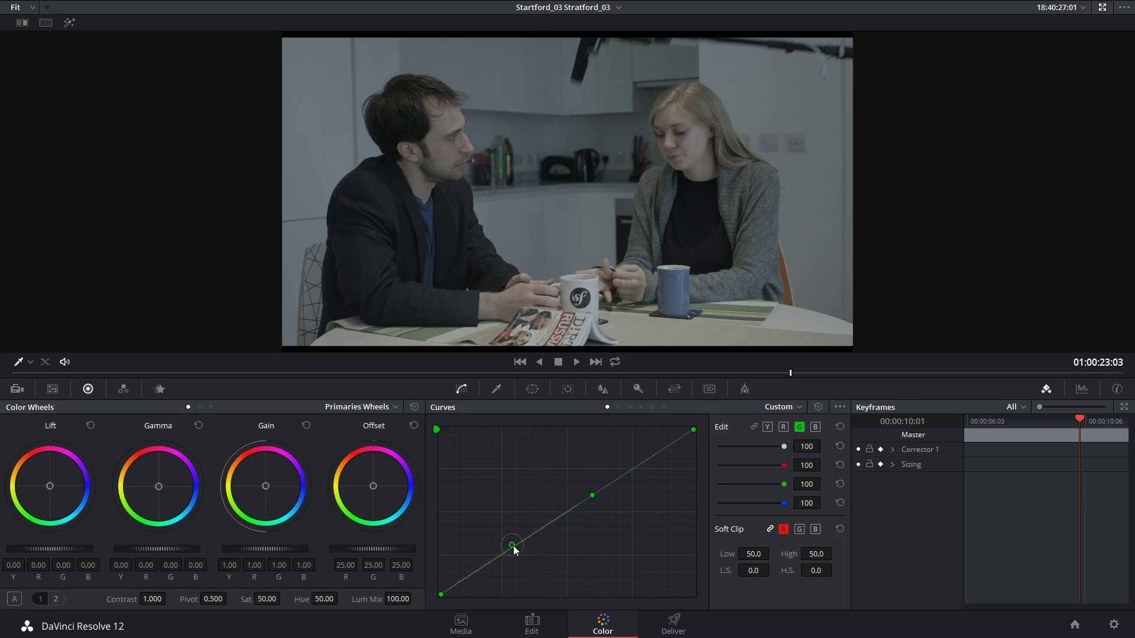
{"action": "left_click", "coordinate": [515, 549]}
{"action": "left_click_drag", "start_coordinate": [520, 557], "coordinate": [518, 549]}
Fine-tune the green points with Alt, nudging the lower one up and testing the upper one.
{"action": "key", "text": "alt"}
{"action": "left_click_drag", "start_coordinate": [516, 548], "coordinate": [519, 549]}
{"action": "left_click", "coordinate": [596, 501]}
{"action": "mouse_move", "coordinate": [597, 499]}
{"action": "left_mouse_down"}
{"action": "mouse_move", "coordinate": [603, 512]}
{"action": "mouse_move", "coordinate": [580, 476]}
{"action": "mouse_move", "coordinate": [589, 492]}
{"action": "left_mouse_up"}
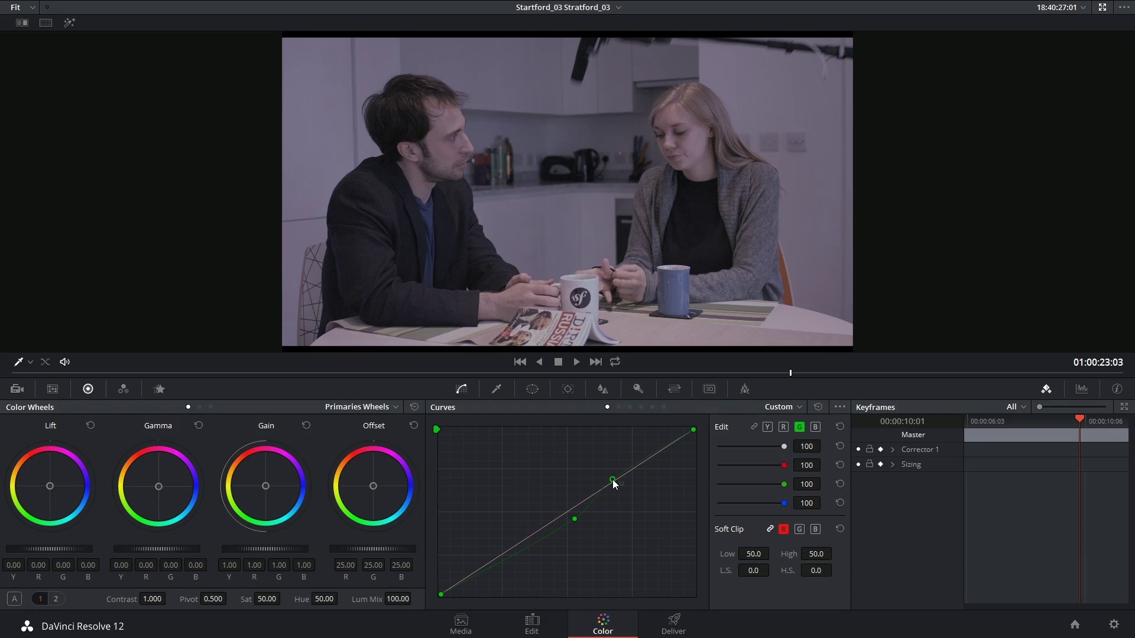
Put the green points back on the diagonal, add three blue curve points, and set blue intensity to 80.
{"action": "left_click_drag", "start_coordinate": [612, 480], "coordinate": [618, 482]}
{"action": "left_click_drag", "start_coordinate": [574, 519], "coordinate": [563, 521]}
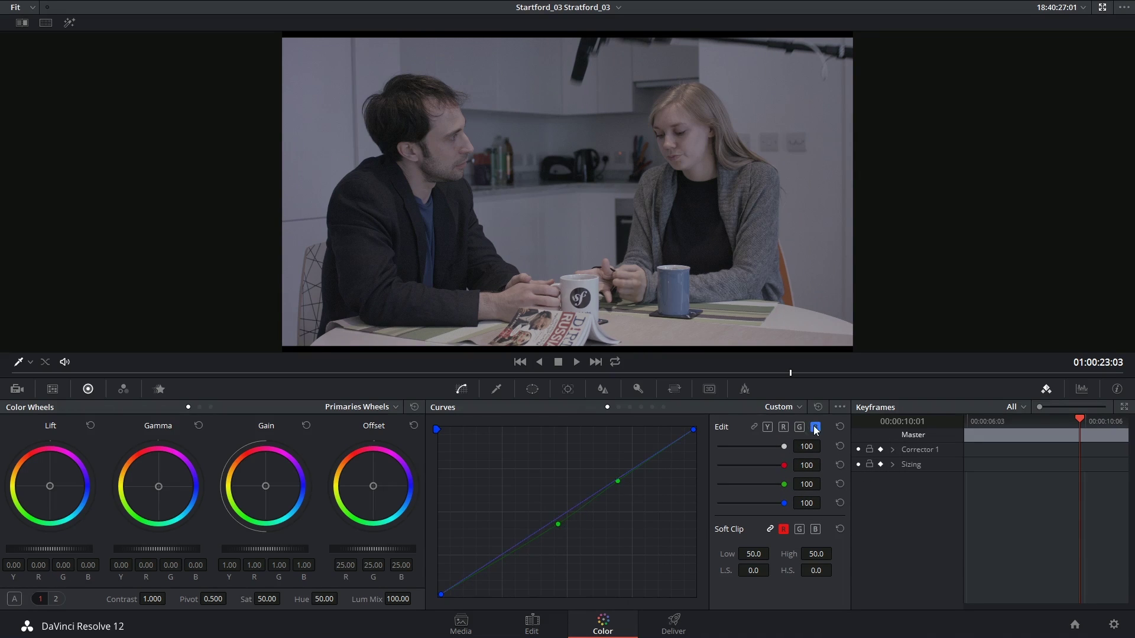
{"action": "left_click_drag", "start_coordinate": [577, 506], "coordinate": [579, 521]}
{"action": "left_click_drag", "start_coordinate": [622, 488], "coordinate": [622, 470]}
{"action": "left_click_drag", "start_coordinate": [486, 571], "coordinate": [484, 568]}
{"action": "left_click_drag", "start_coordinate": [784, 505], "coordinate": [771, 507]}
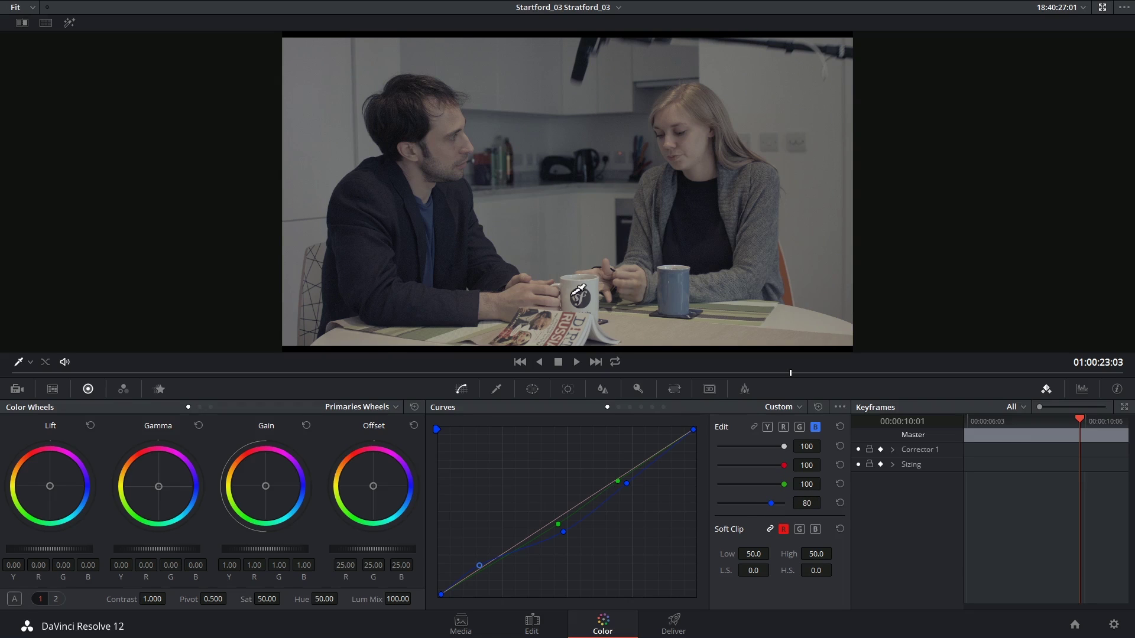